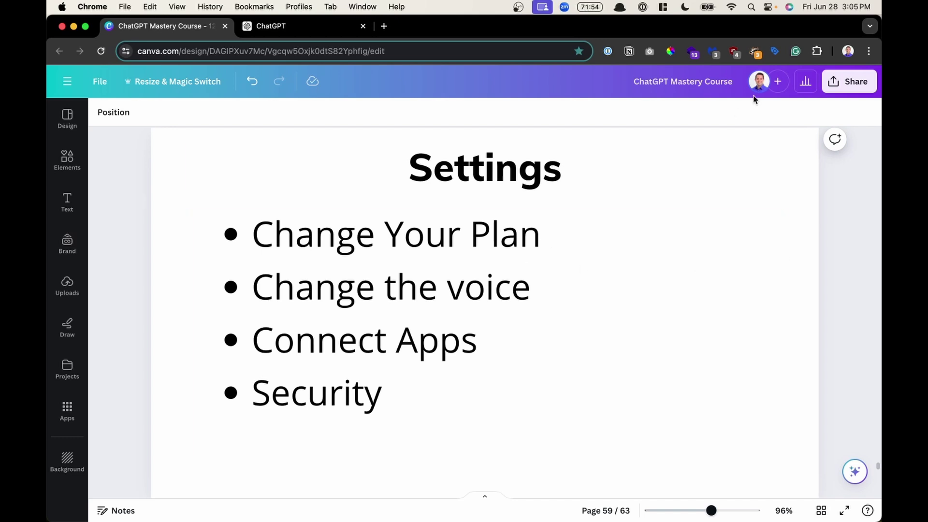
pyautogui.hotkey('ctrl', 'Tab')
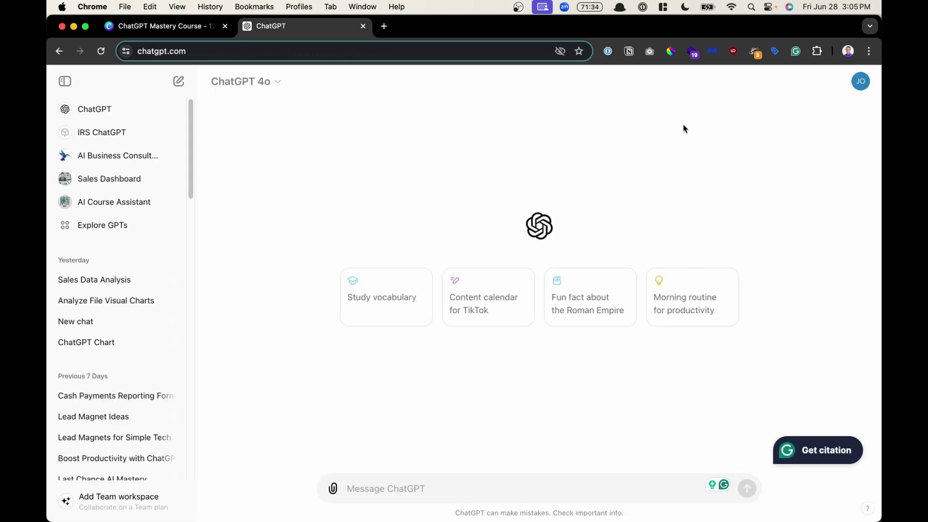
pyautogui.click(861, 83)
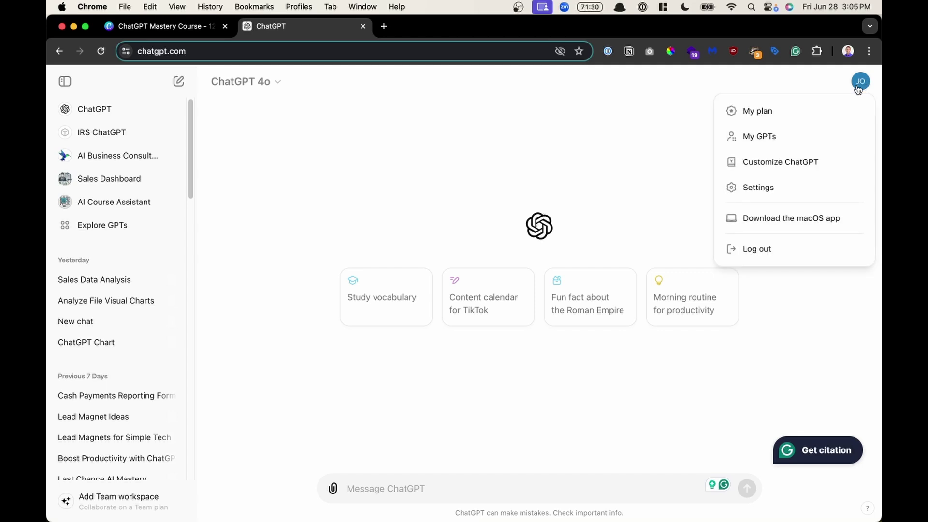
pyautogui.click(785, 121)
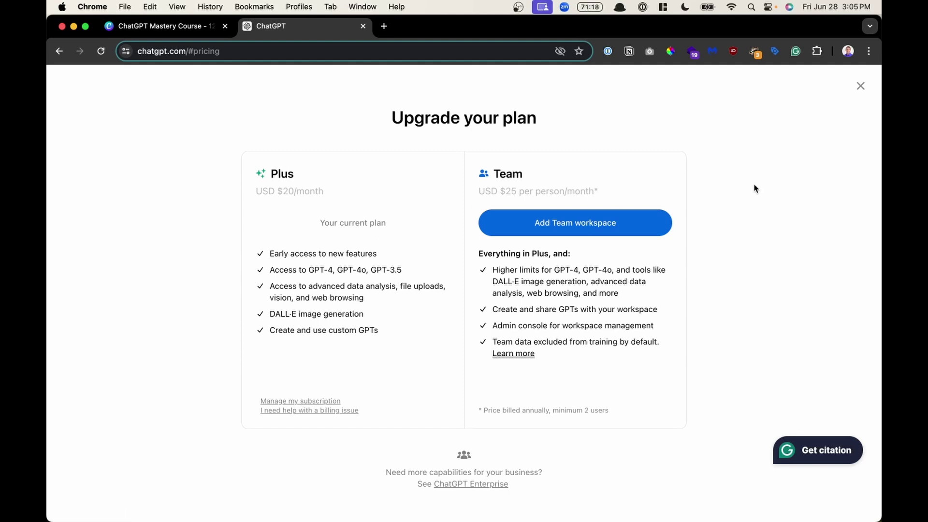
# - Close the plan upgrade page and open Settings from the account menu
pyautogui.click(860, 87)
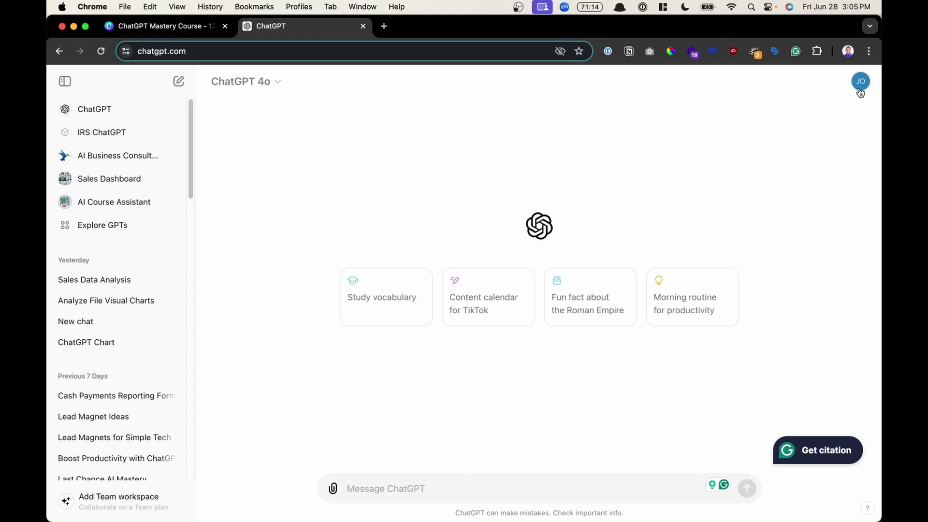
pyautogui.click(860, 91)
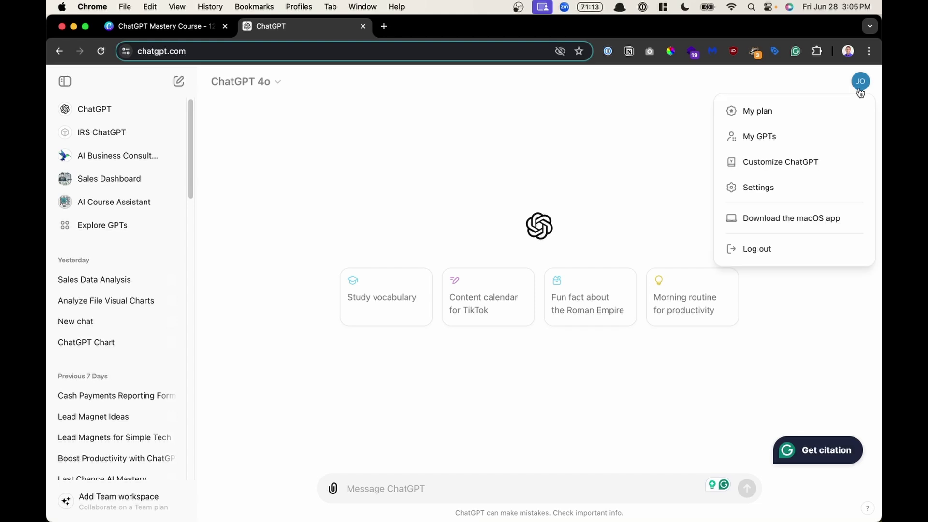
pyautogui.click(803, 181)
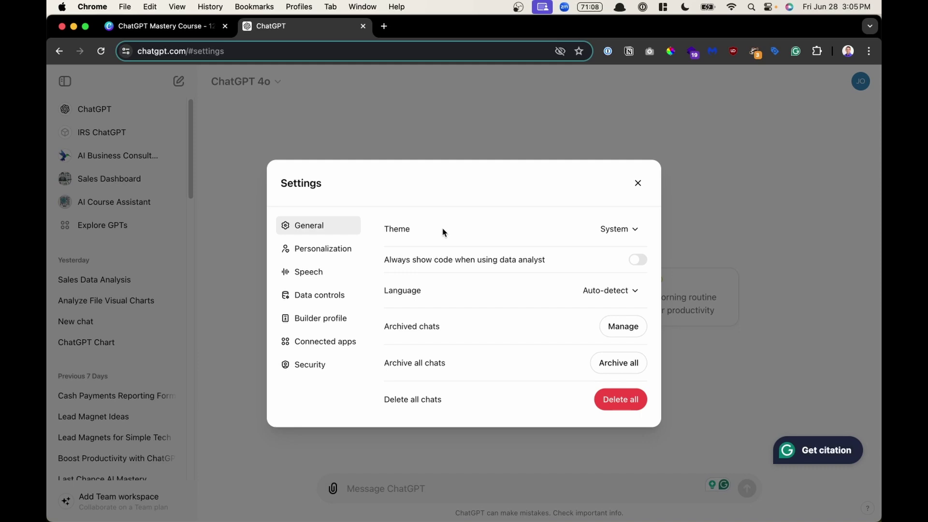
# - Switch the Theme to Dark, Light, Dark again, then back to System
pyautogui.click(610, 231)
pyautogui.click(624, 289)
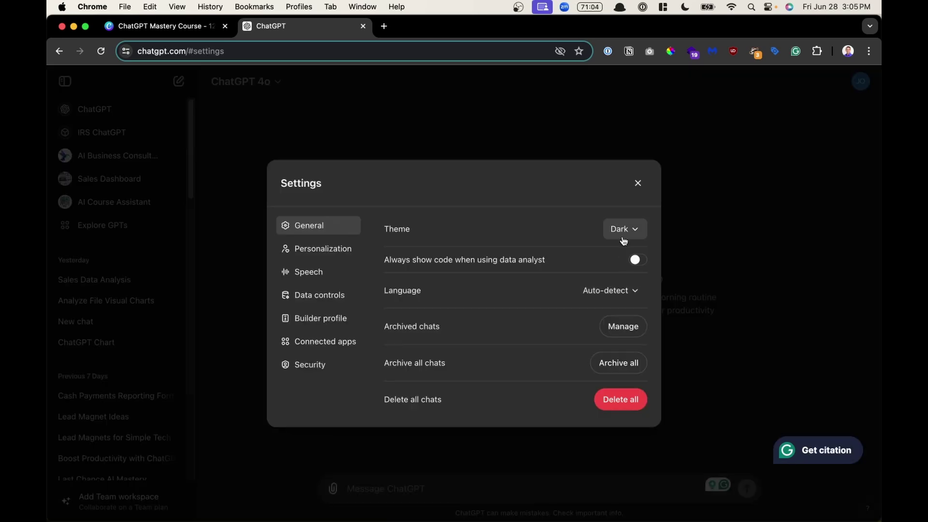
pyautogui.click(623, 233)
pyautogui.click(634, 303)
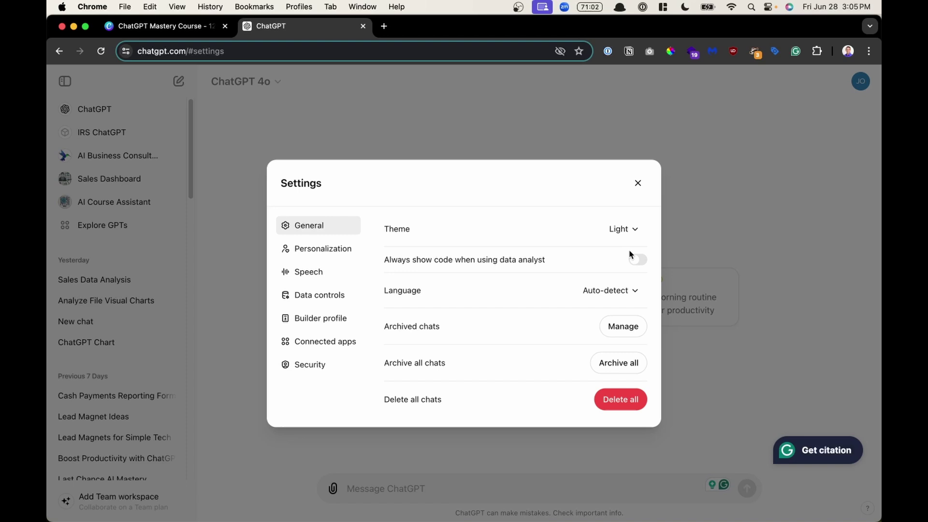
pyautogui.click(631, 230)
pyautogui.click(632, 284)
pyautogui.click(623, 228)
pyautogui.click(561, 261)
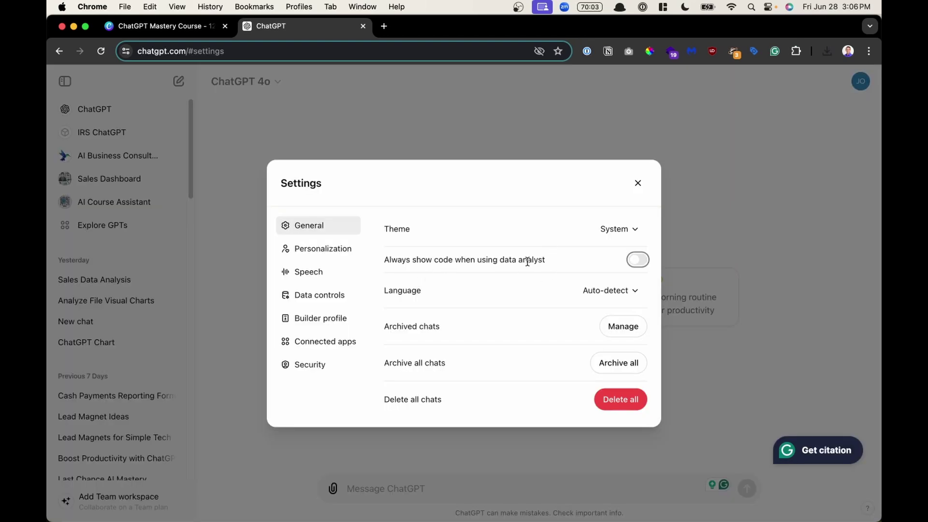
# - Enable always showing data-analysis code, then send Data Example Sales Orders.csv with 'analyse this file'
pyautogui.click(638, 261)
pyautogui.click(639, 182)
pyautogui.click(331, 490)
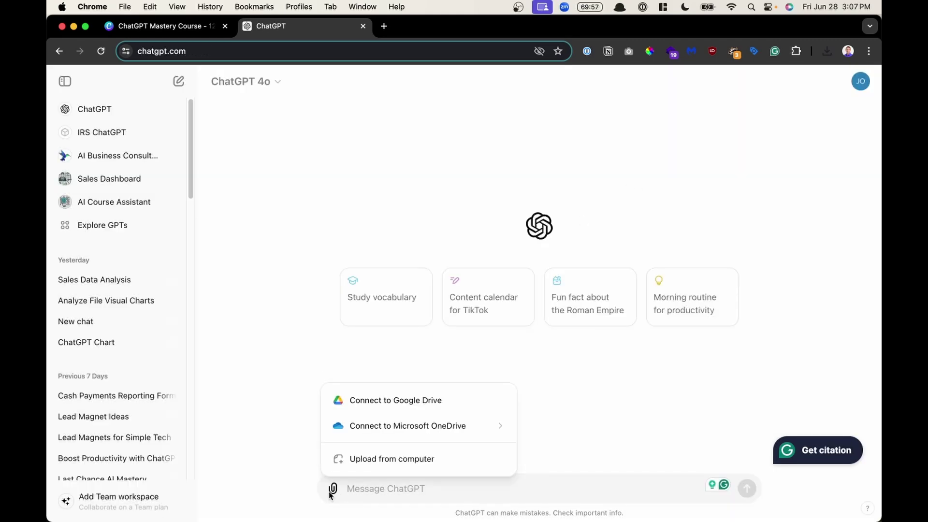
pyautogui.click(392, 460)
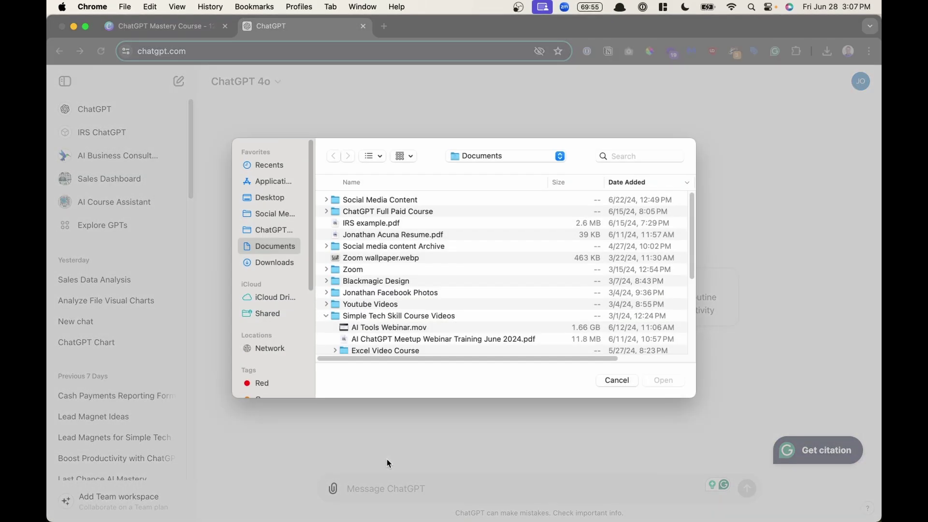
pyautogui.doubleClick(333, 239)
pyautogui.click(450, 488)
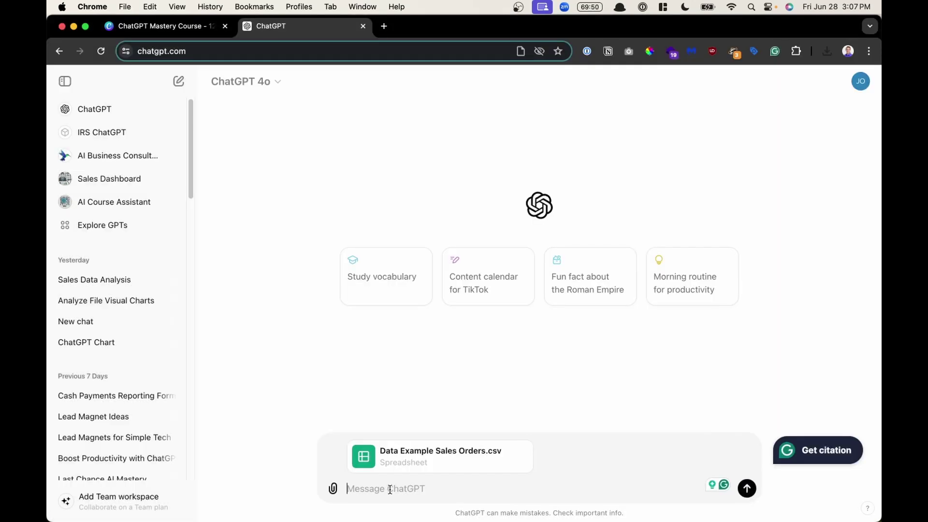
pyautogui.write('analys')
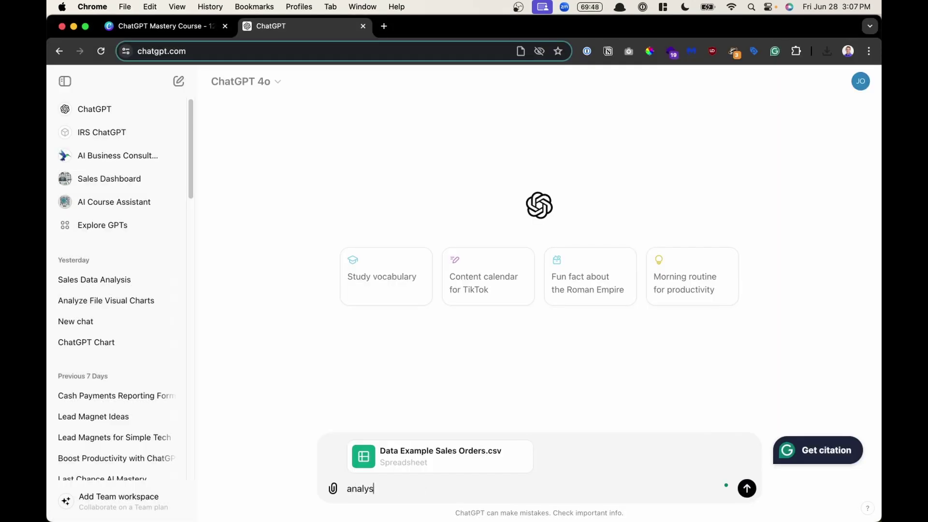
pyautogui.write('e this file')
pyautogui.press('Return')
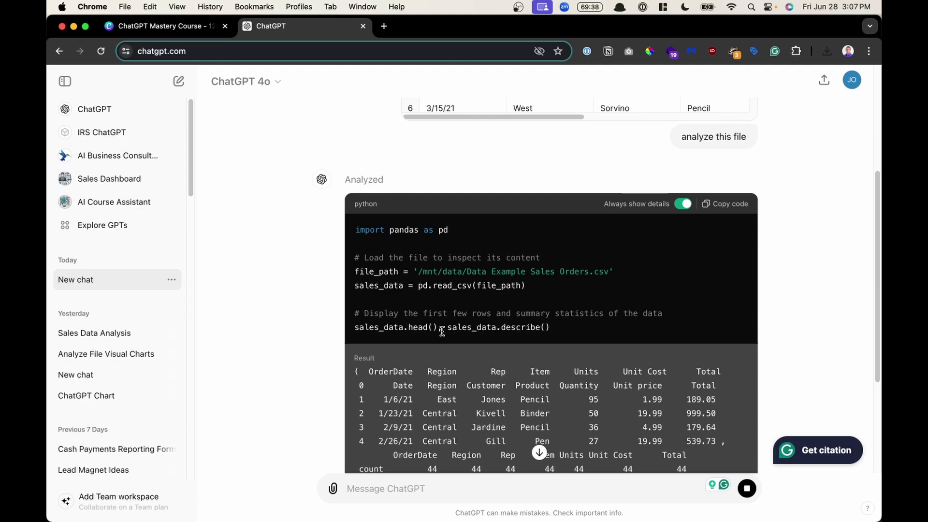
pyautogui.scroll(5, 739, 200)
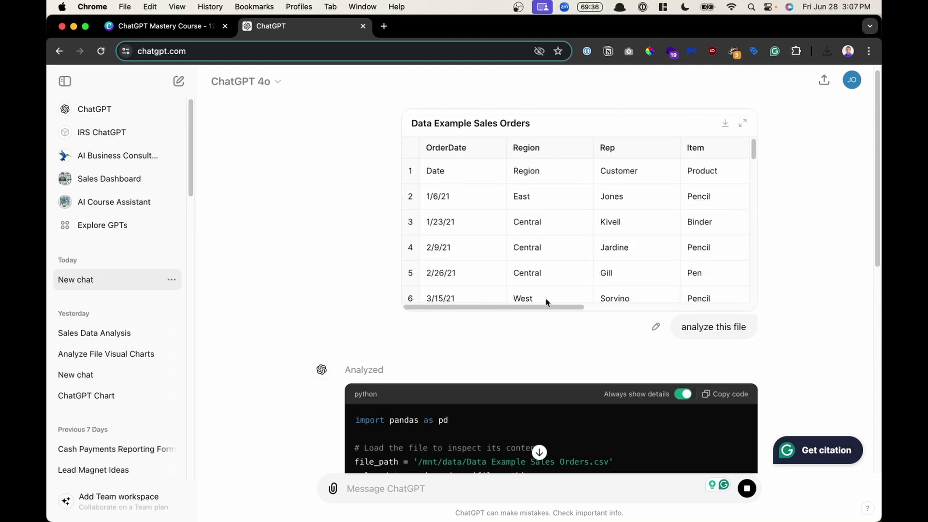
# - Turn off 'Always show code when using data analyst' in Settings and close it
pyautogui.click(852, 80)
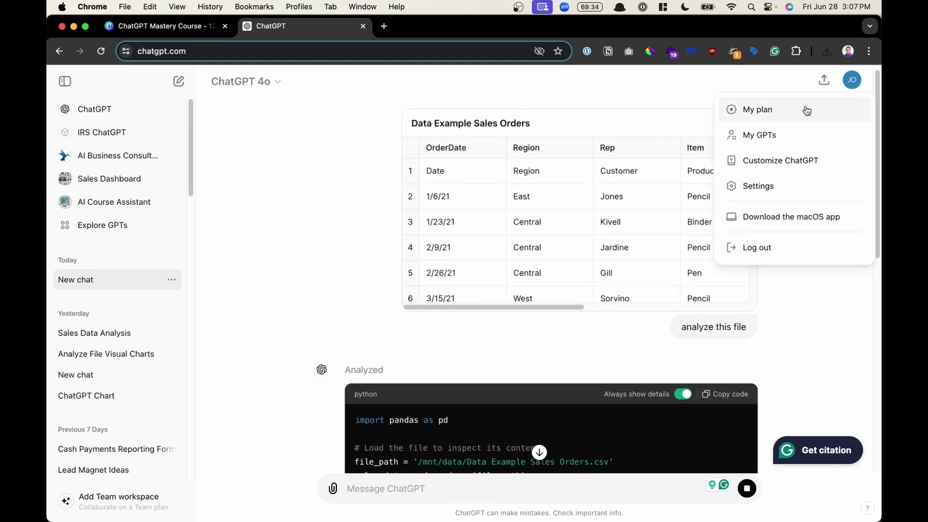
pyautogui.click(789, 187)
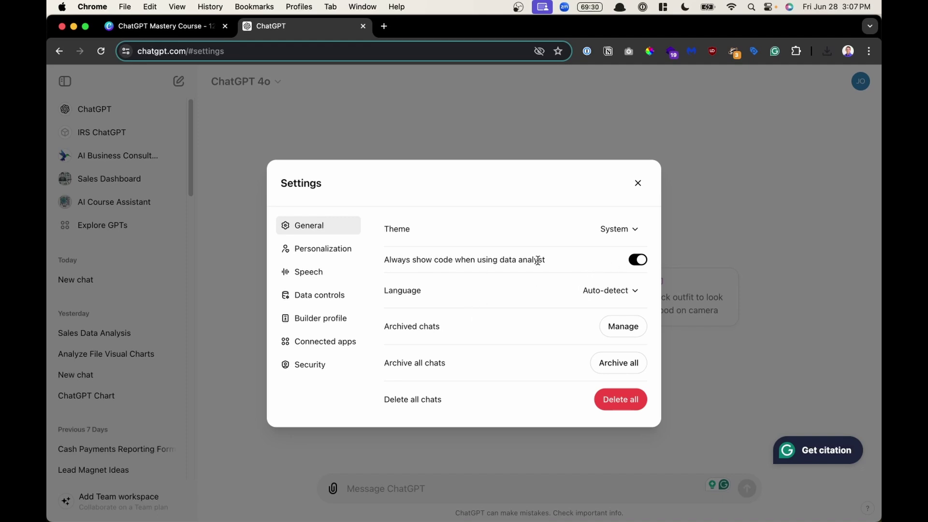
pyautogui.click(638, 264)
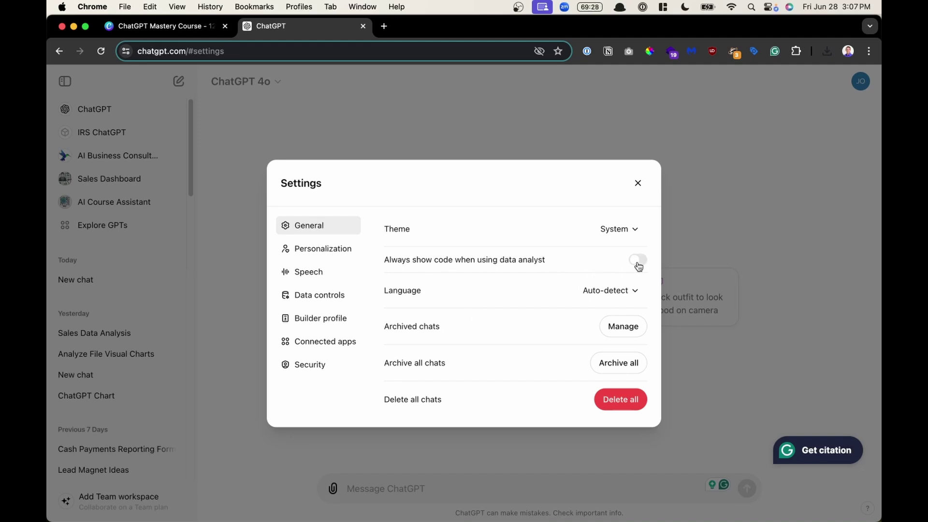
pyautogui.click(744, 209)
# - Upload Data Example Sales Orders.csv and send it with 'analyze this file'
pyautogui.click(332, 488)
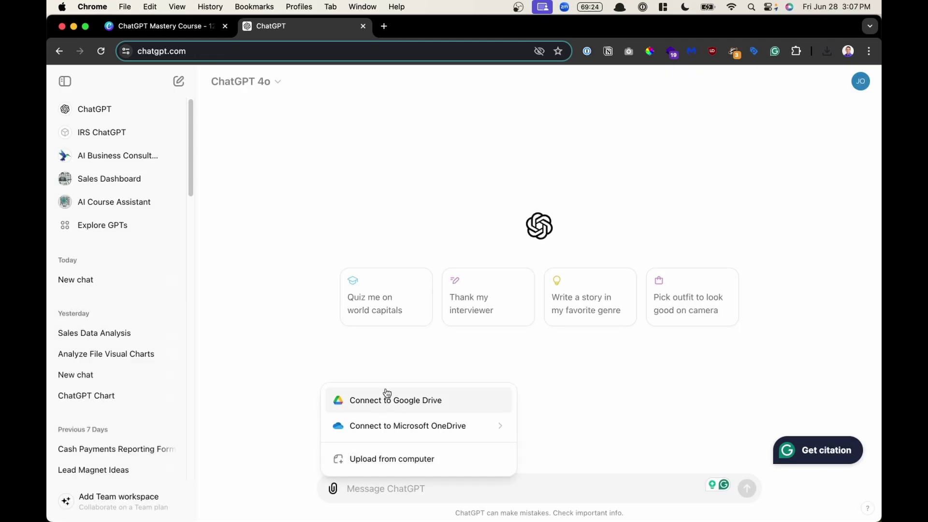
pyautogui.click(373, 463)
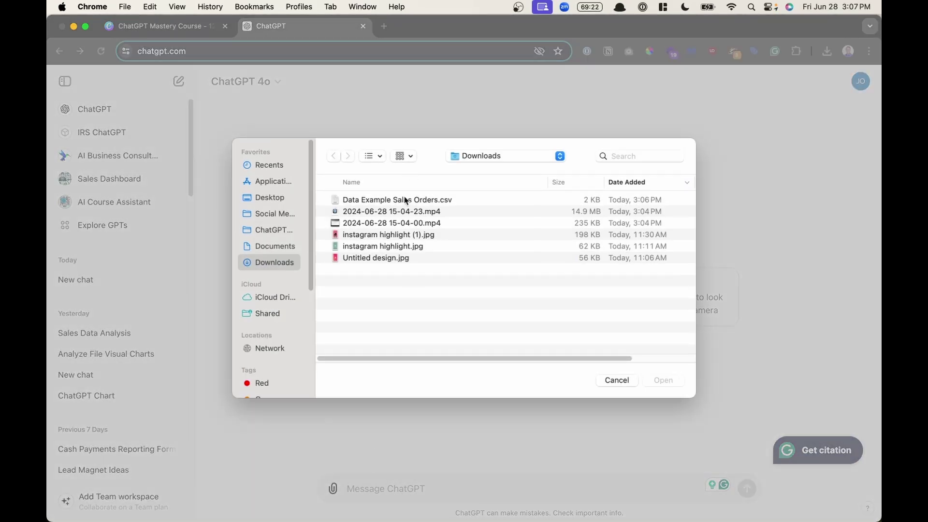
pyautogui.doubleClick(405, 193)
pyautogui.write('analyze this file')
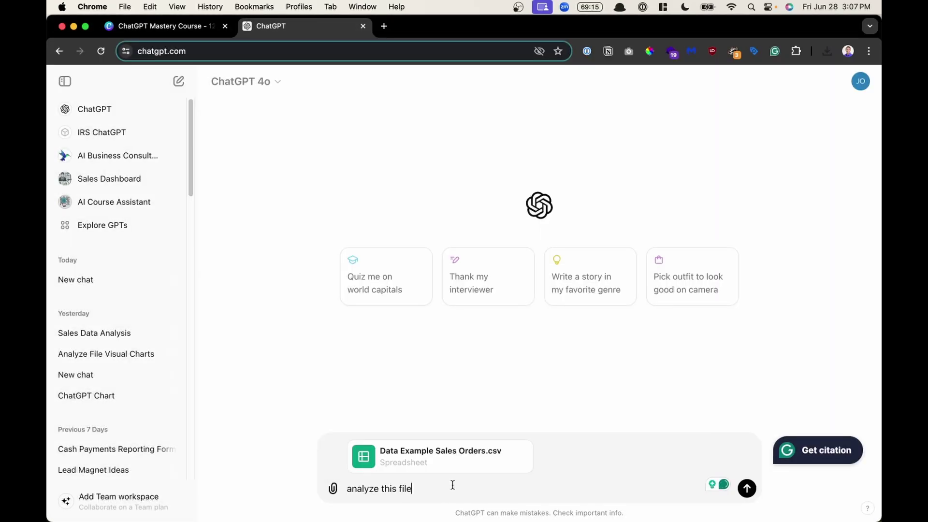
pyautogui.press('Return')
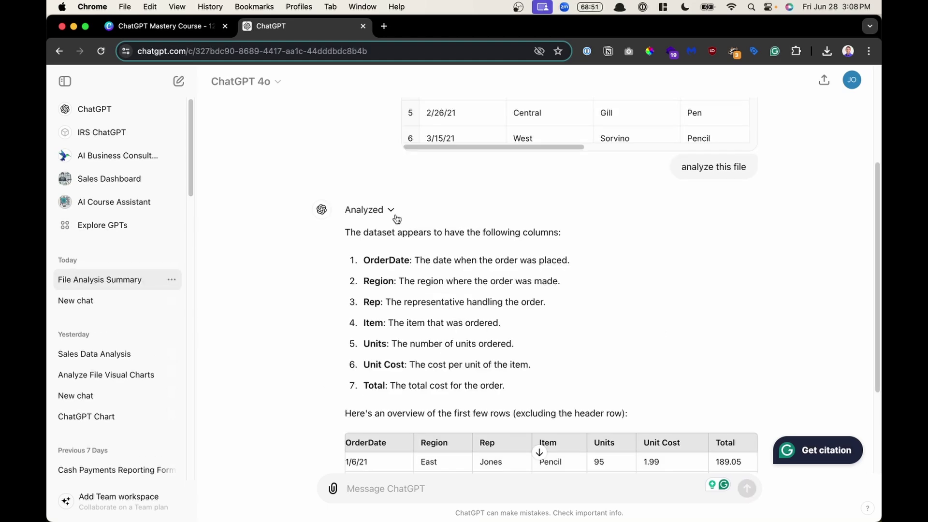
# - Expand the Analyzed section to review the generated code, then collapse it
pyautogui.click(391, 211)
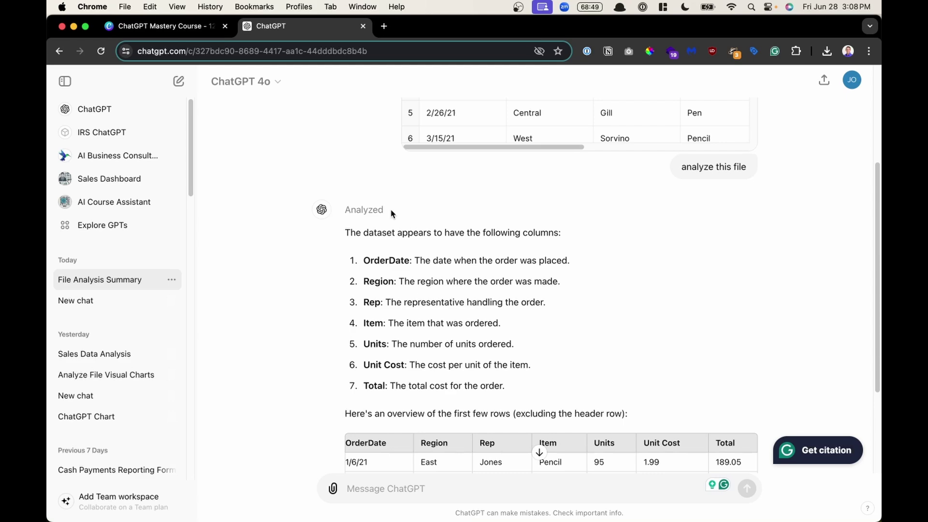
pyautogui.moveTo(409, 277); pyautogui.dragTo(462, 358)
pyautogui.scroll(-4, 484, 362)
pyautogui.scroll(3, 502, 363)
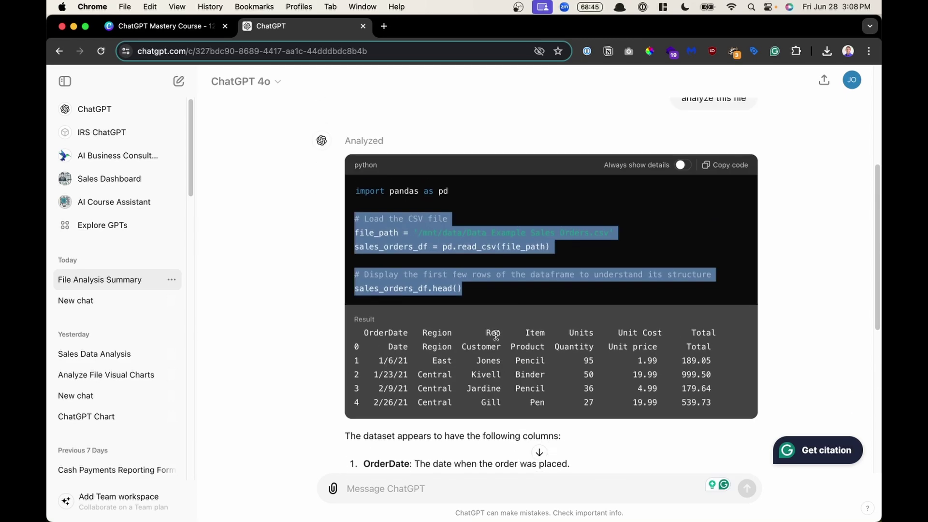
pyautogui.click(394, 141)
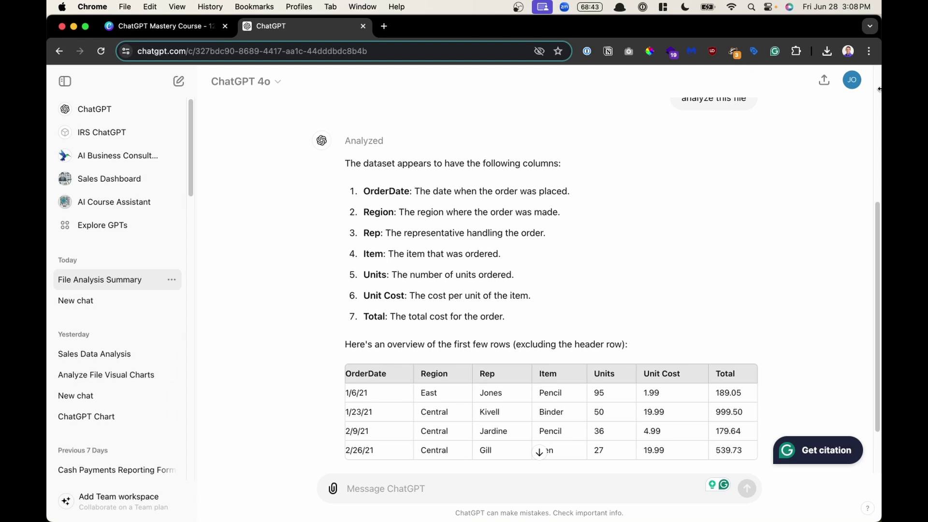
# - Check the Archived chats list in Settings, find it empty, and close Settings
pyautogui.click(855, 84)
pyautogui.click(797, 192)
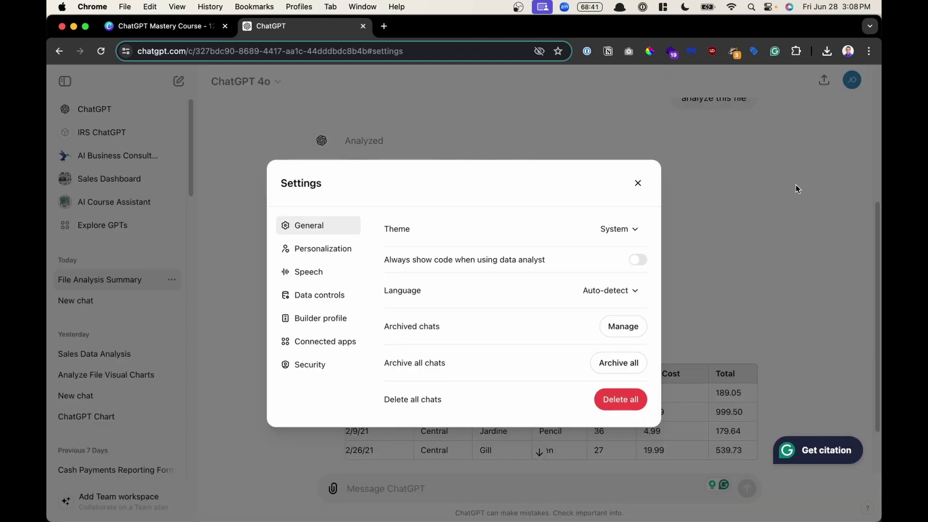
pyautogui.click(626, 327)
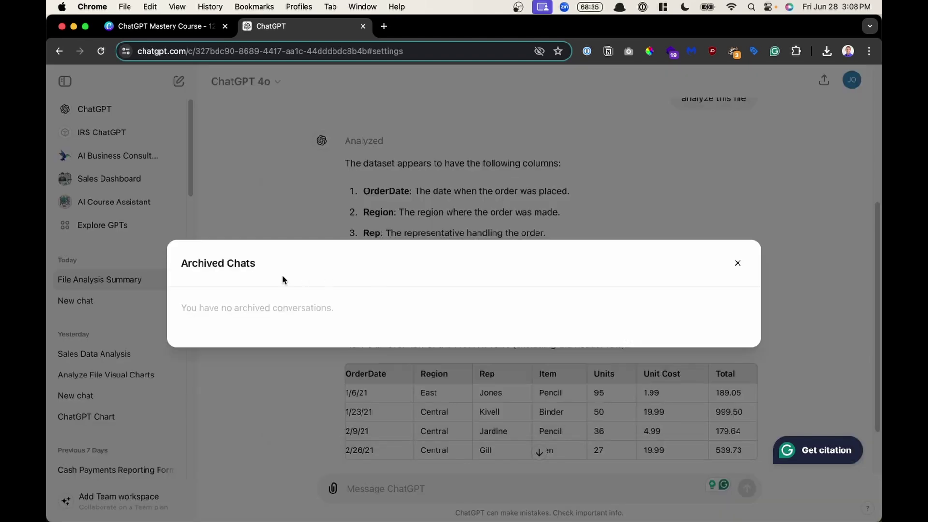
pyautogui.click(737, 265)
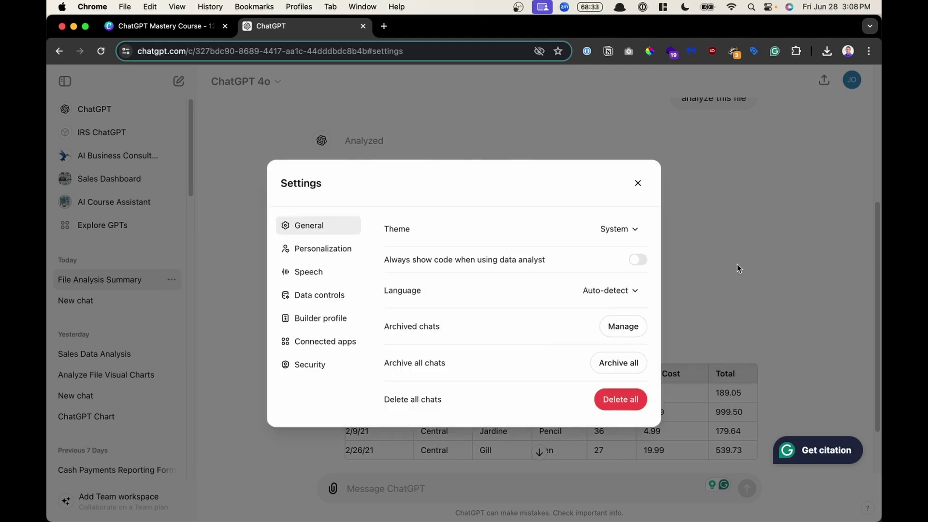
pyautogui.click(638, 183)
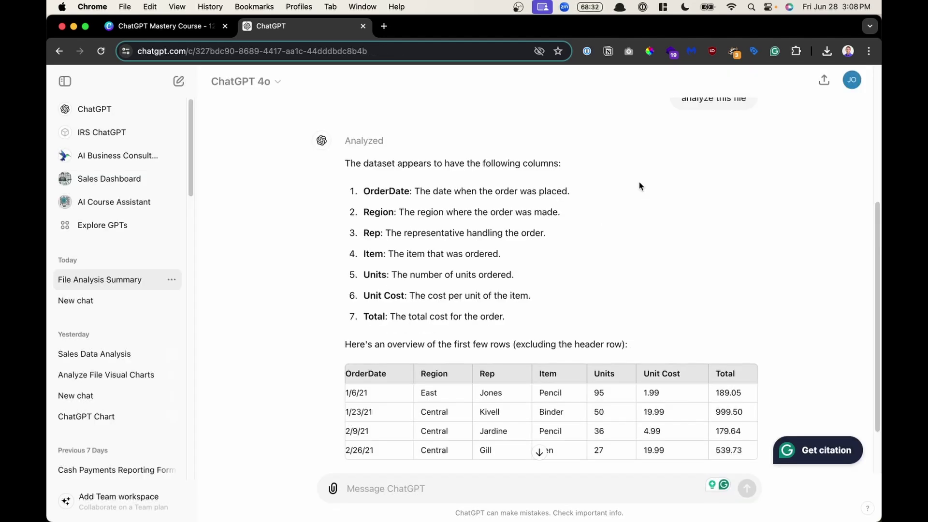
# - Archive the Sales Data Analysis chat from its options menu, then reopen Settings
pyautogui.click(115, 359)
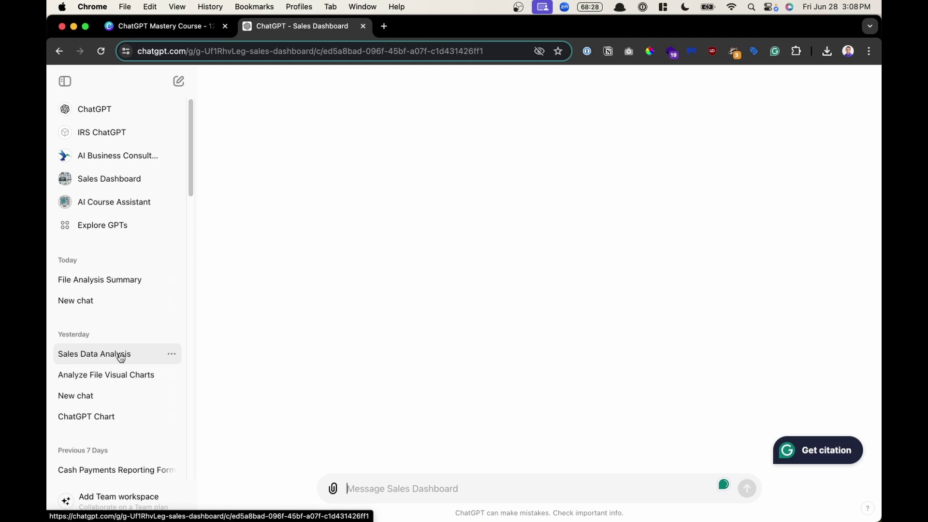
pyautogui.click(172, 355)
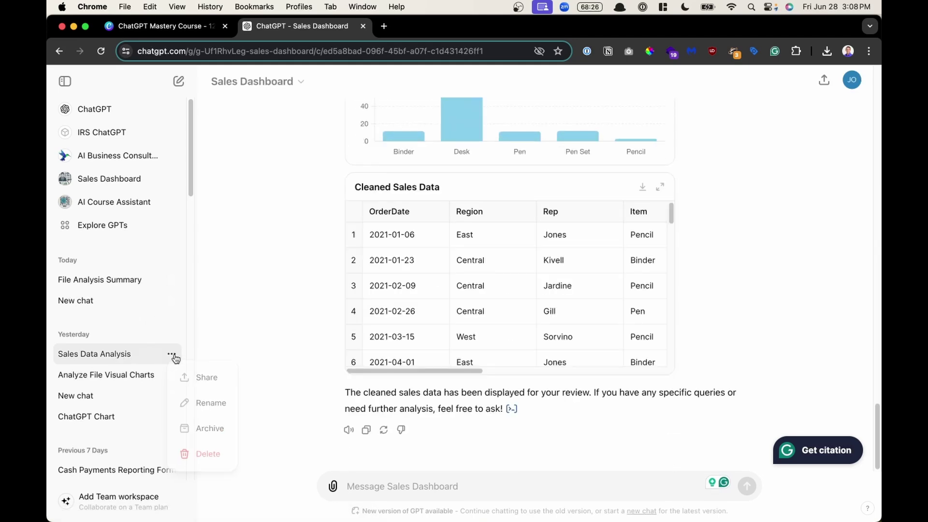
pyautogui.click(207, 426)
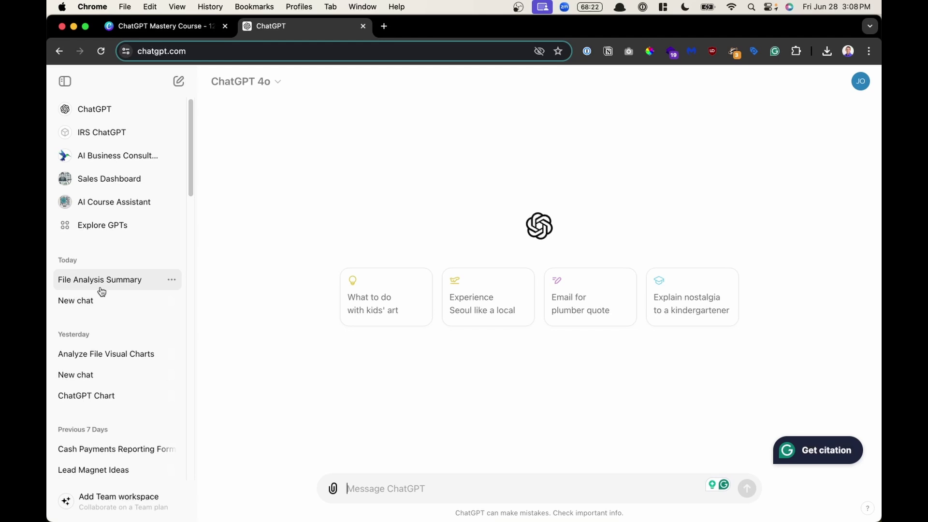
pyautogui.click(859, 86)
pyautogui.click(768, 188)
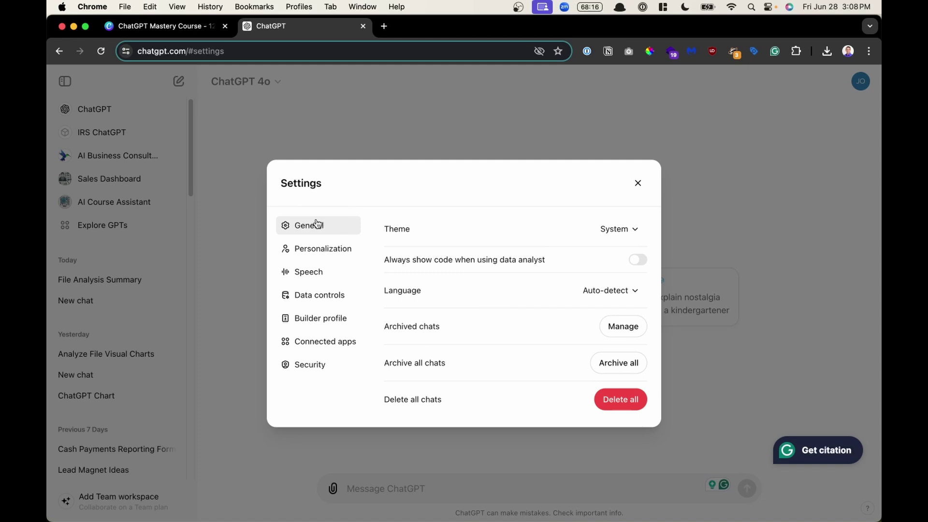
# - Unarchive Sales Data Analysis from the Archived chats list and close the list
pyautogui.click(623, 326)
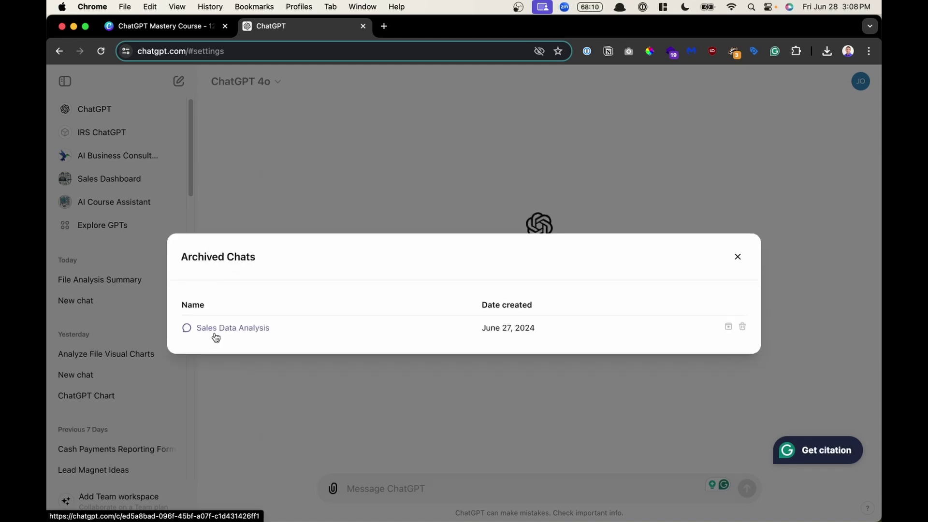
pyautogui.click(729, 329)
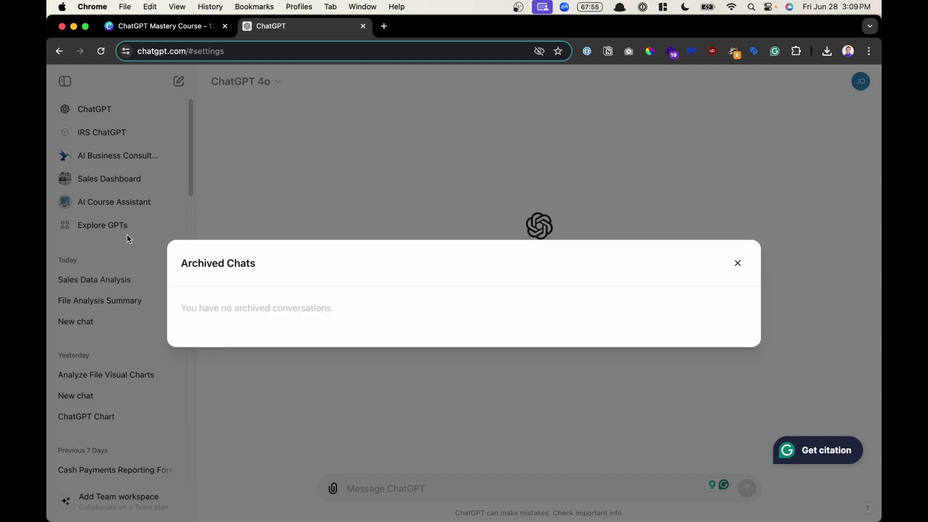
pyautogui.click(738, 265)
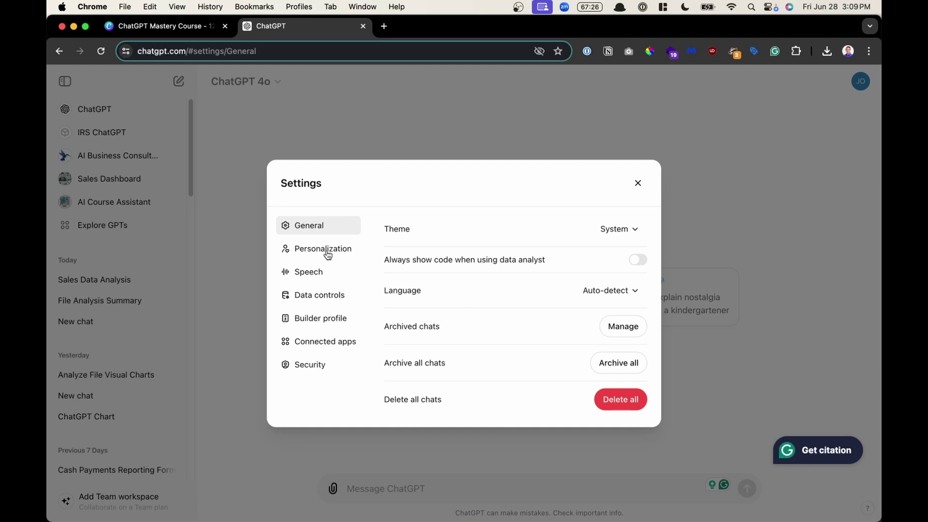
# - Play the Juniper voice sample in Speech settings, then close Settings
pyautogui.click(328, 272)
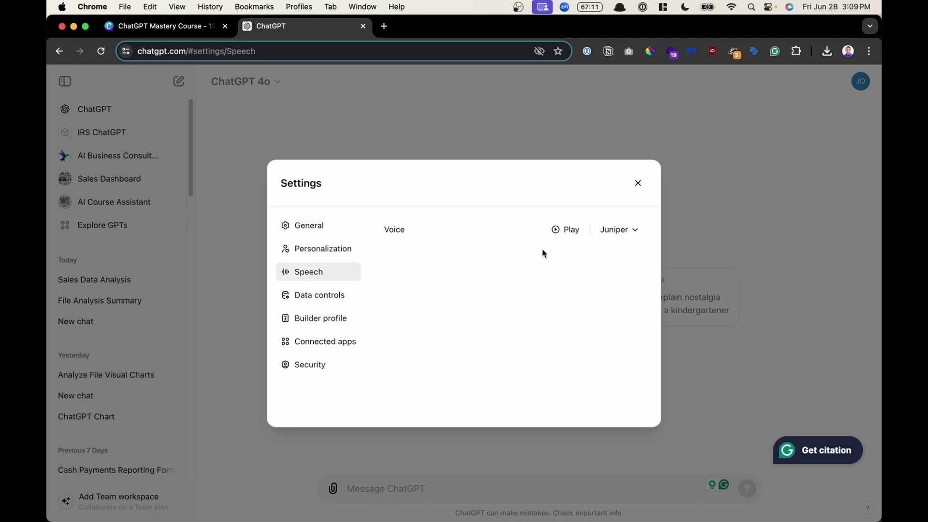
pyautogui.click(566, 232)
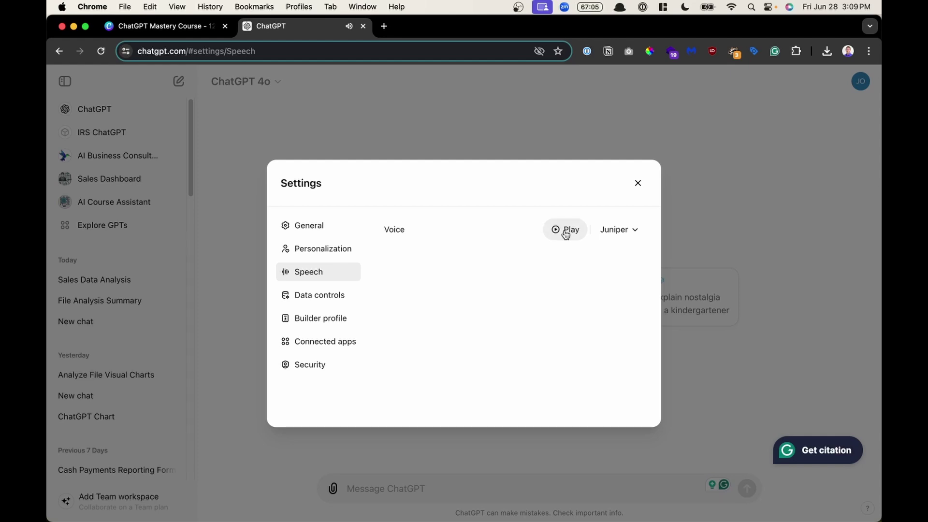
pyautogui.click(639, 184)
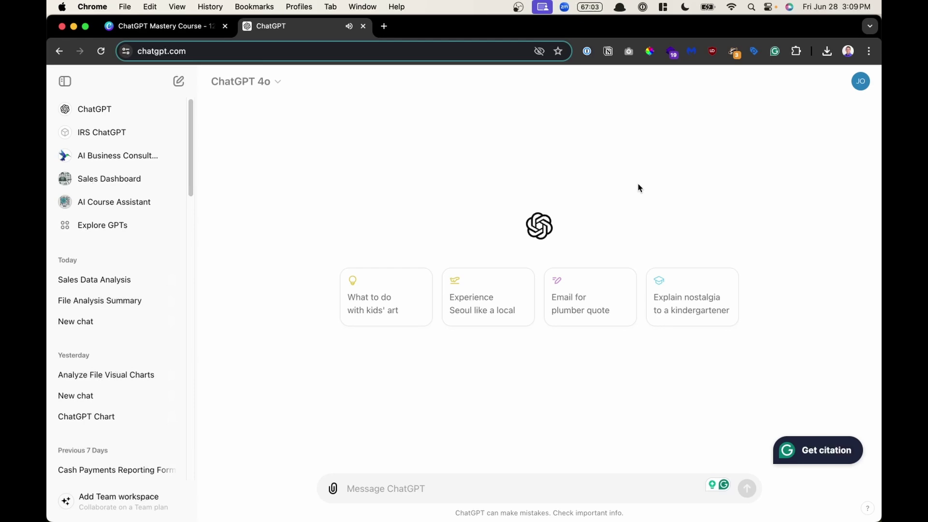
# - Have the last File Analysis Summary reply read aloud, then reopen Settings
pyautogui.click(110, 302)
pyautogui.scroll(5, 409, 374)
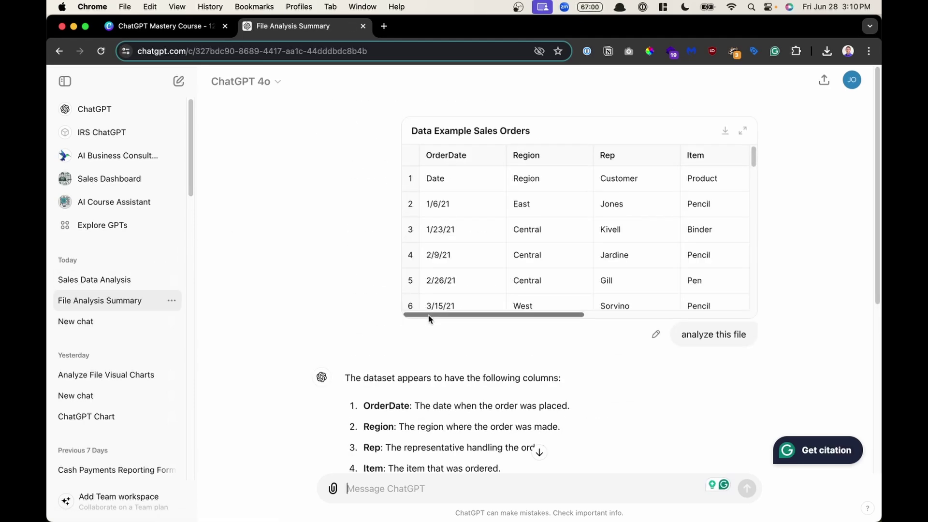
pyautogui.scroll(-6, 409, 373)
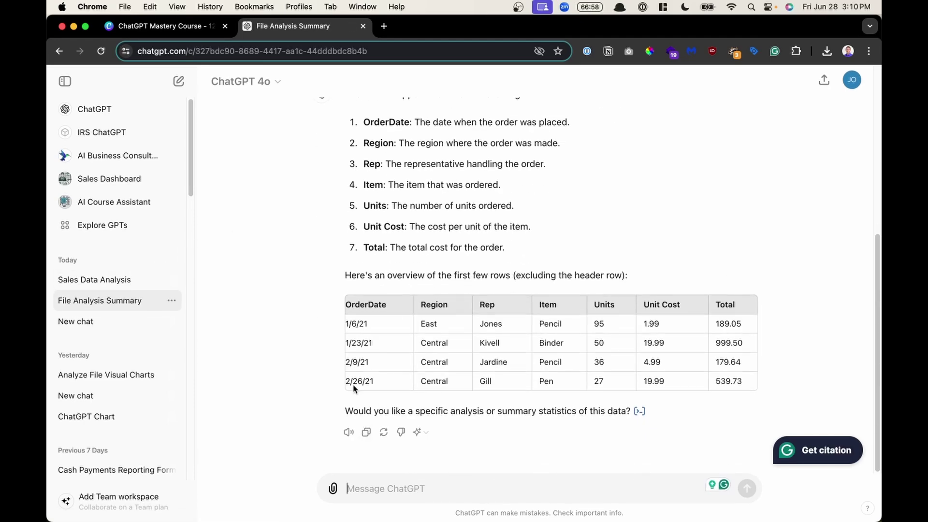
pyautogui.click(349, 433)
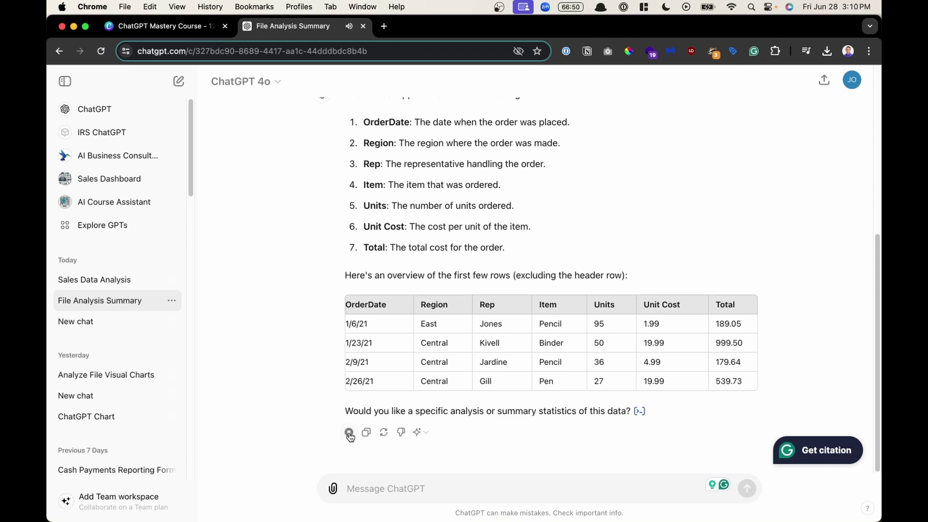
pyautogui.scroll(3, 350, 437)
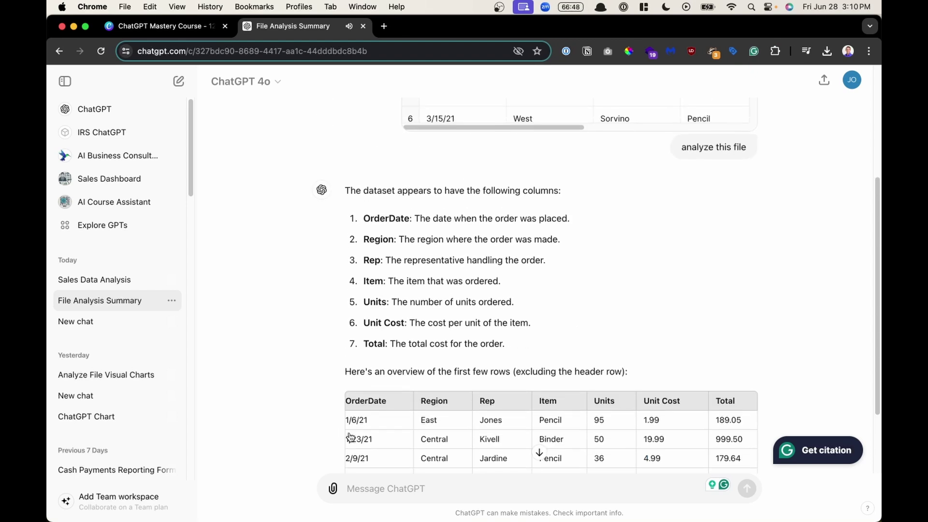
pyautogui.scroll(-2, 350, 436)
pyautogui.click(349, 450)
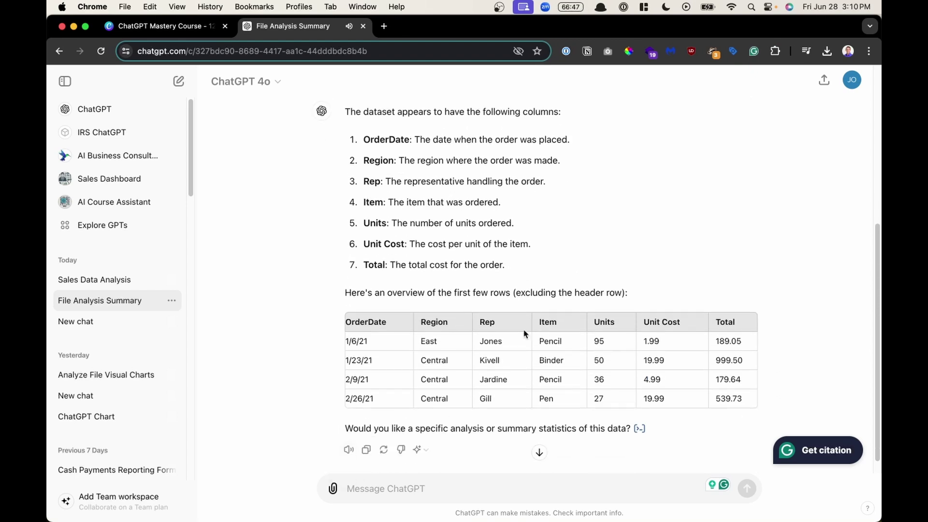
pyautogui.click(855, 83)
# - Browse the Speech voice list keeping Juniper, then show the Builder profile page
pyautogui.click(746, 190)
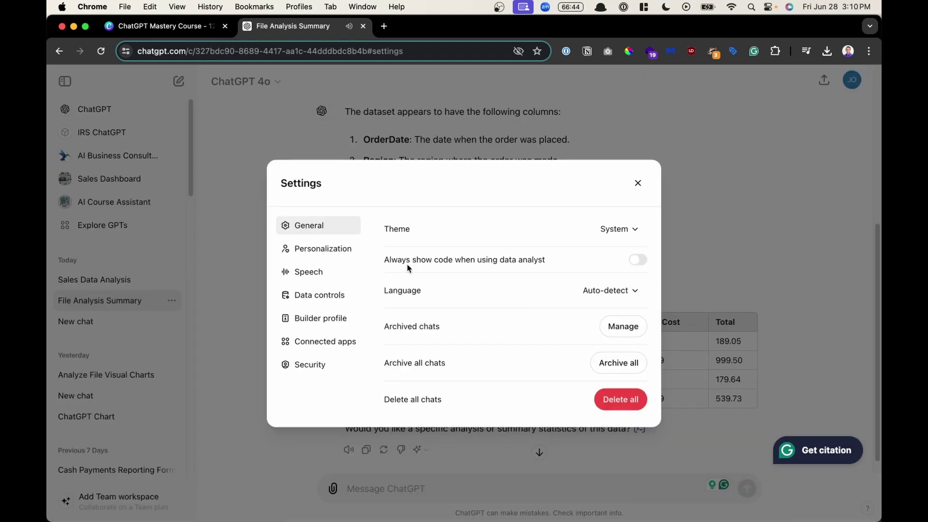
pyautogui.click(321, 273)
pyautogui.click(612, 233)
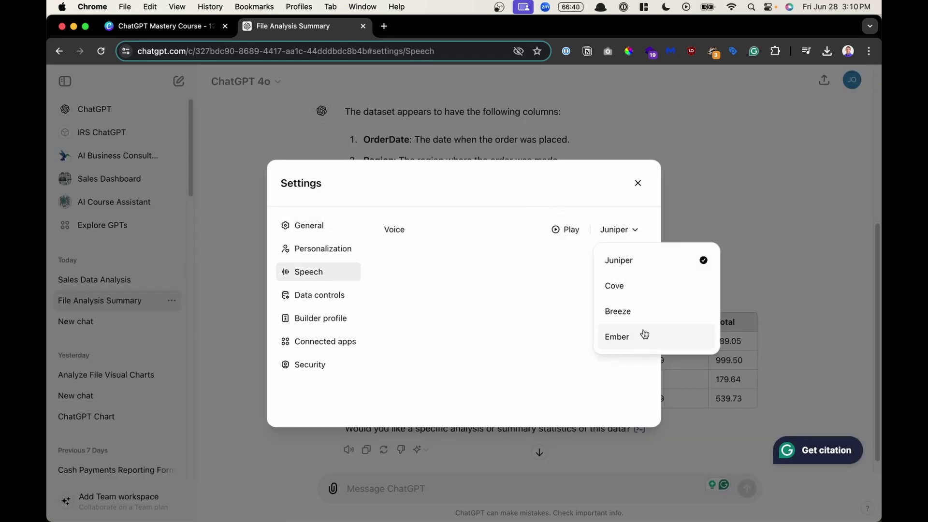
pyautogui.click(556, 255)
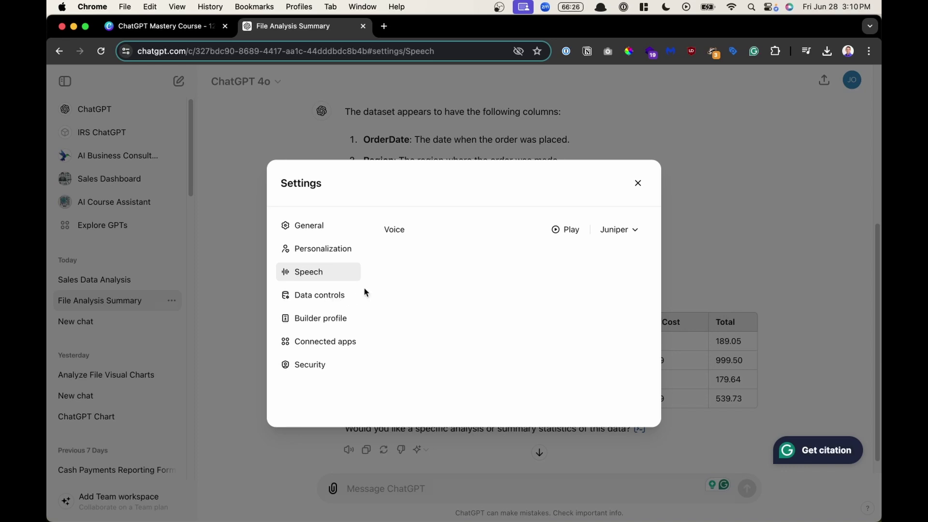
pyautogui.click(330, 319)
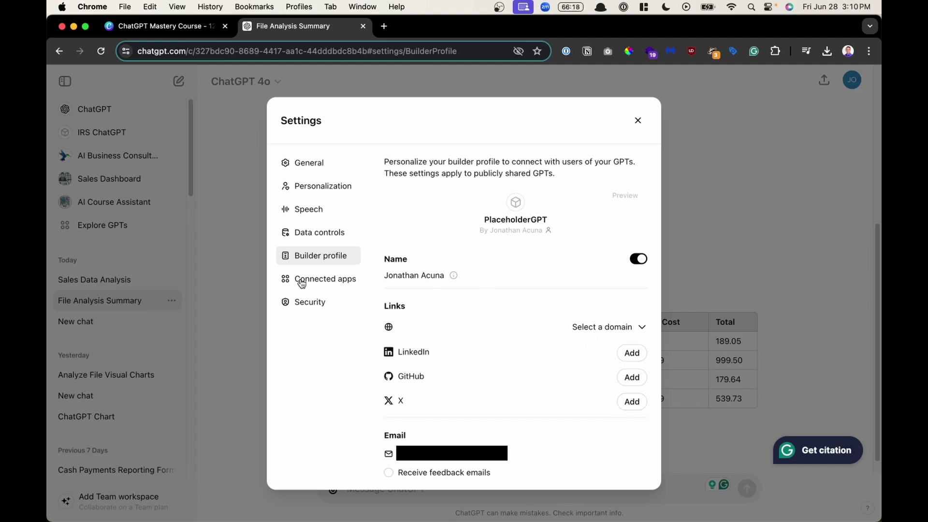
# - Review the connectable apps like Google Drive and OneDrive in Connected apps, then close Settings
pyautogui.click(300, 280)
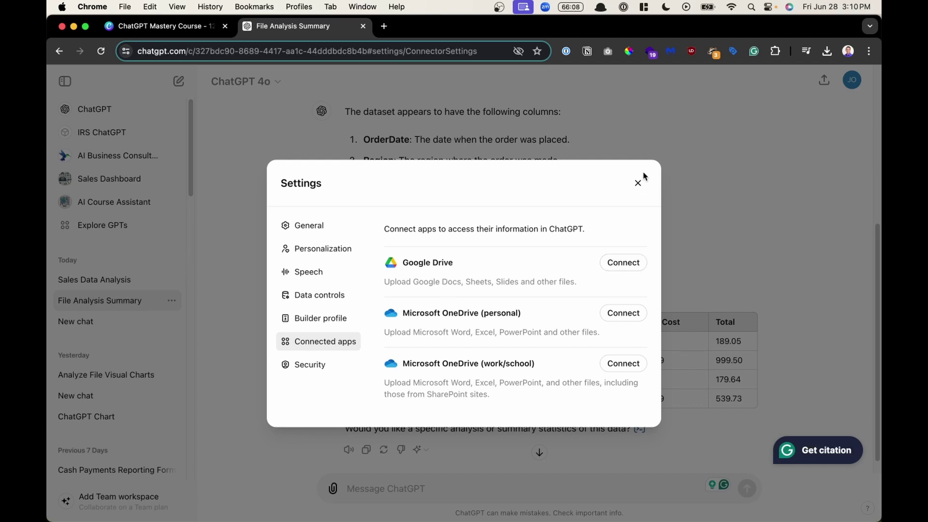
pyautogui.click(638, 184)
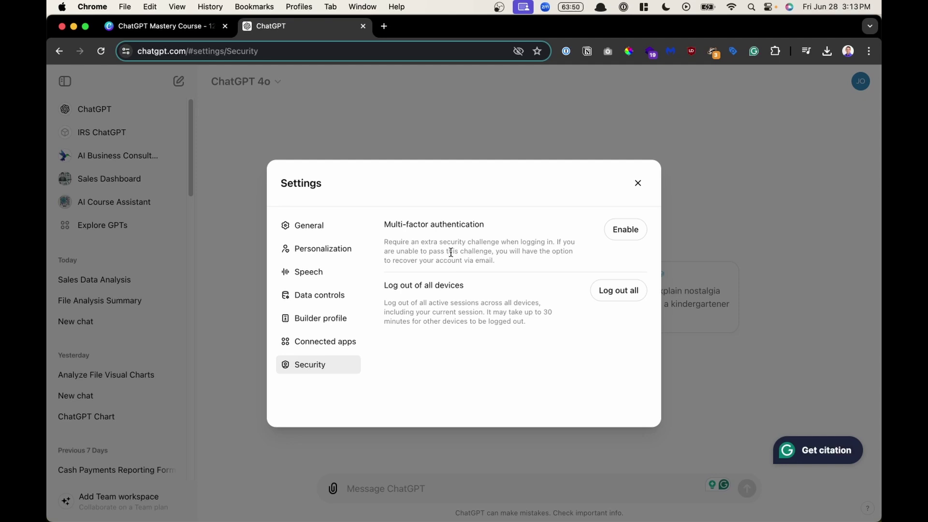
# - Highlight the Multi-factor authentication heading in Security settings, then clear the highlight
pyautogui.moveTo(395, 224); pyautogui.dragTo(473, 227)
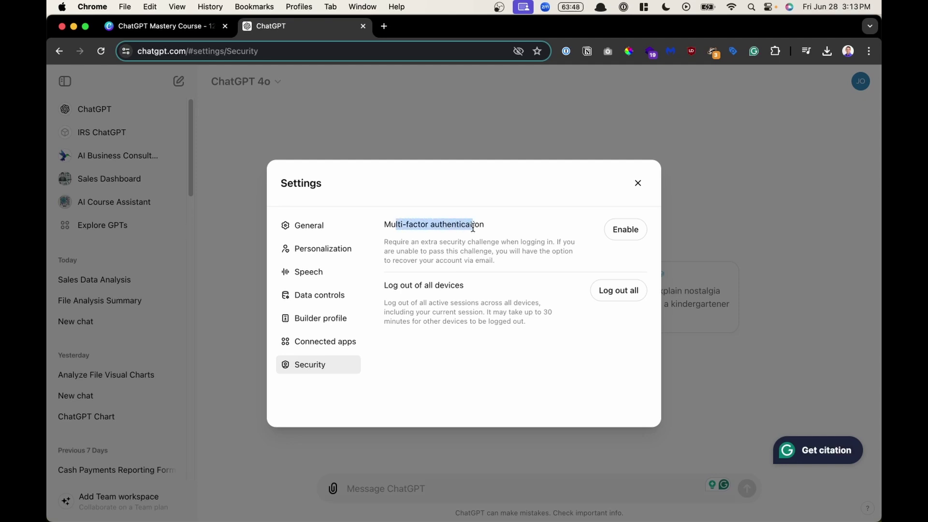
pyautogui.click(541, 325)
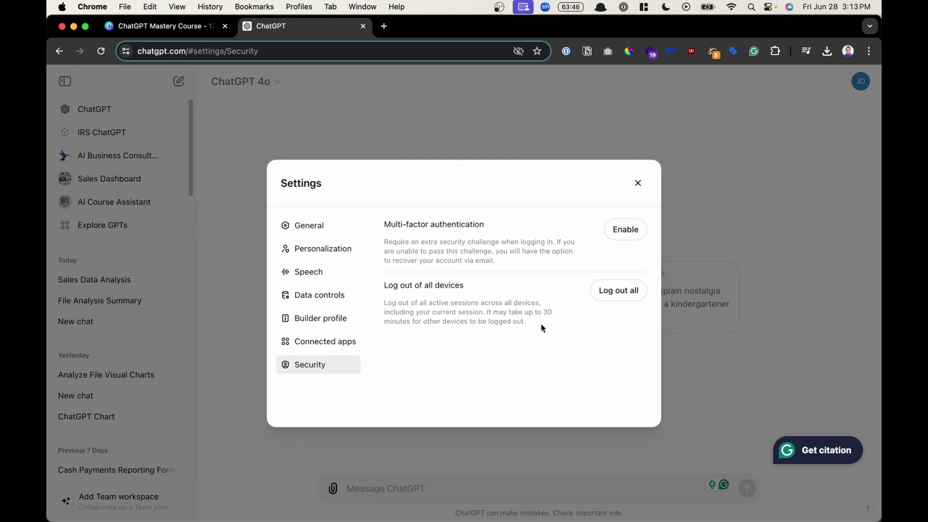